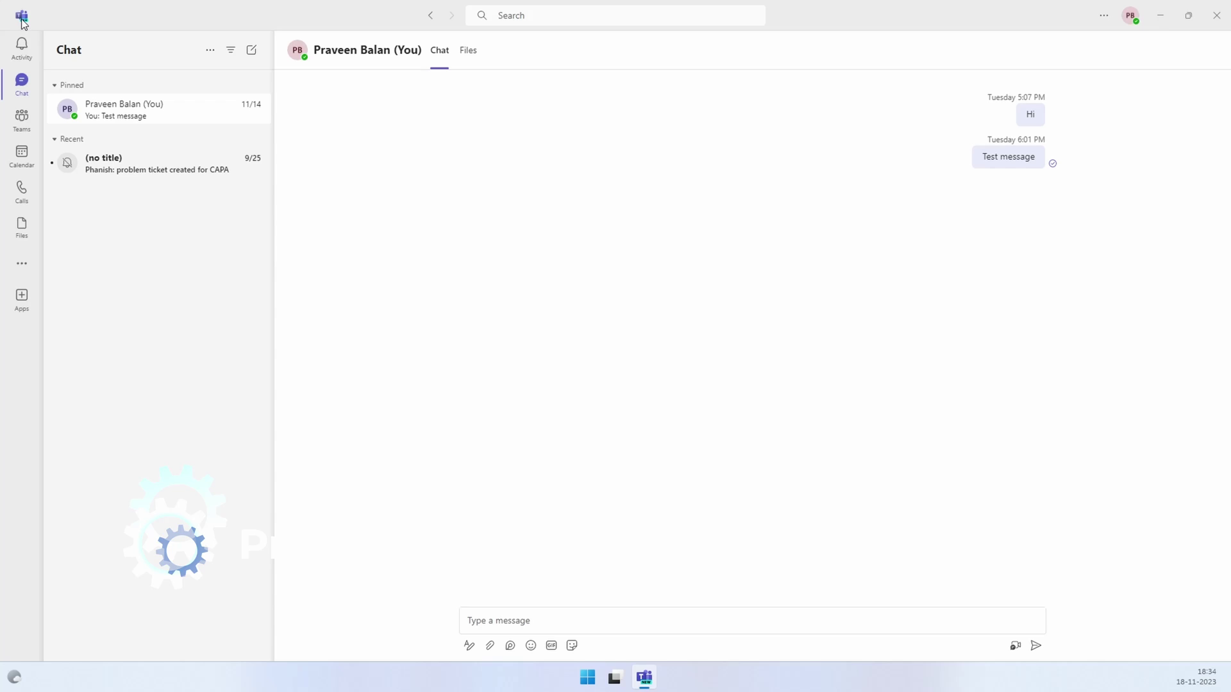
# Check your account status, then go to Settings and the Out of office scheduling page.
pyautogui.click(1130, 16)
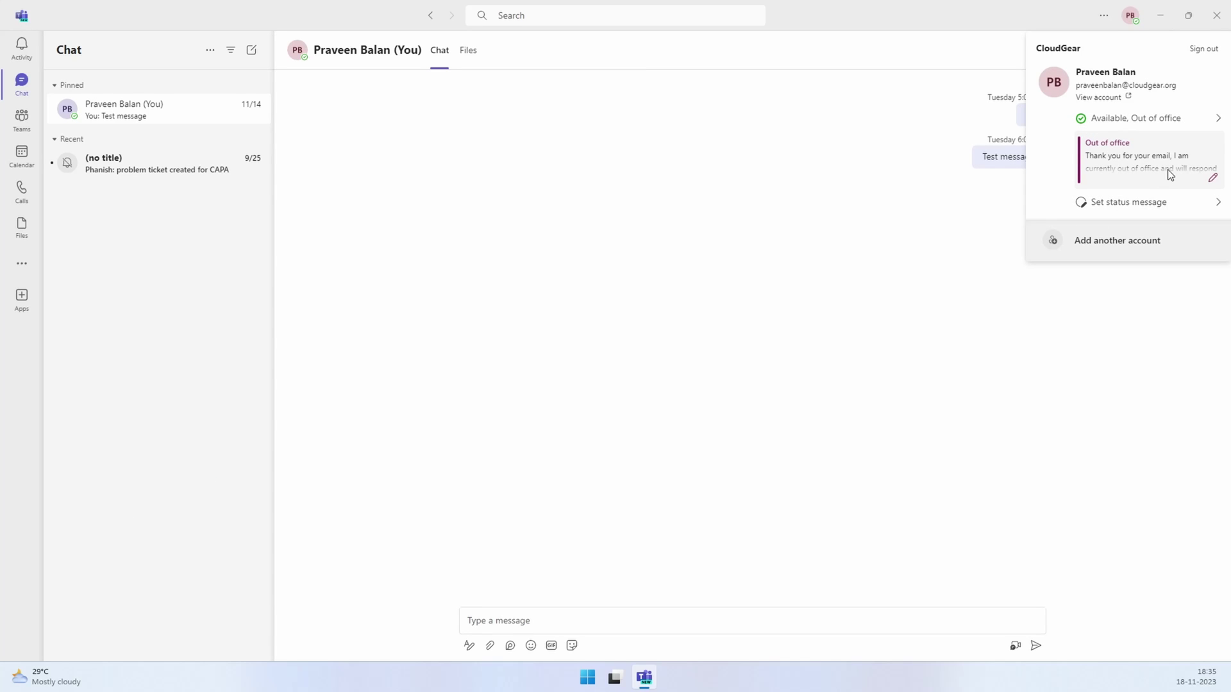
pyautogui.press('Escape')
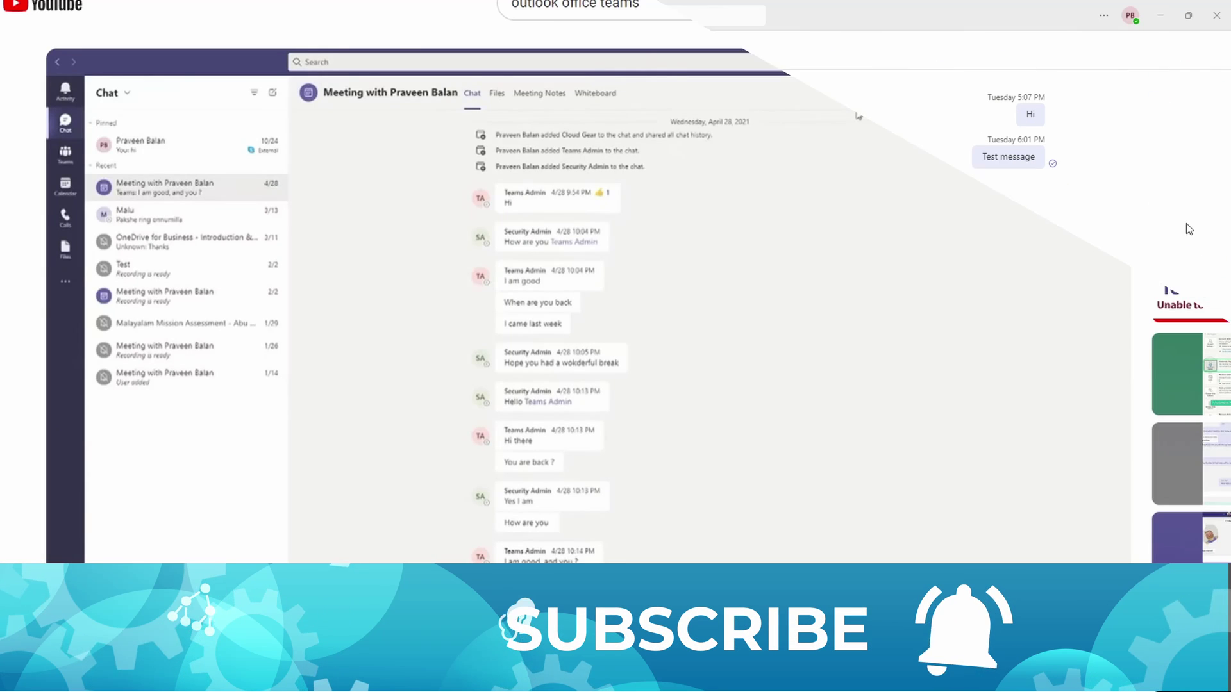
pyautogui.click(1044, 25)
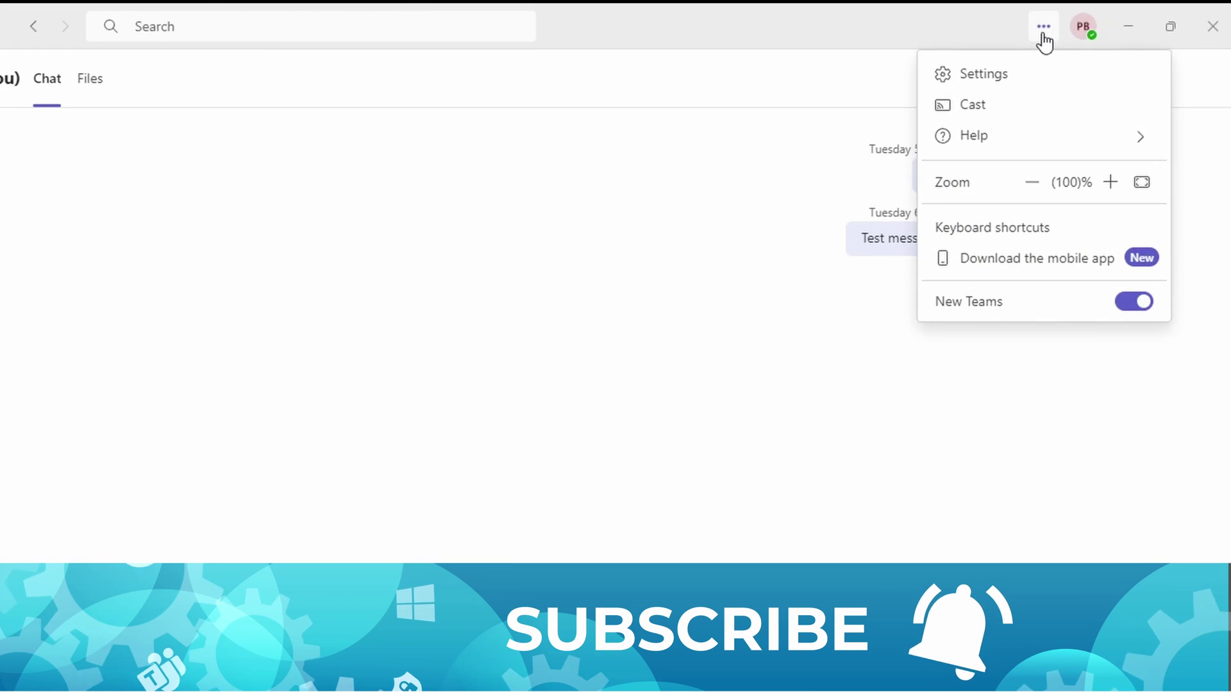
pyautogui.click(1018, 78)
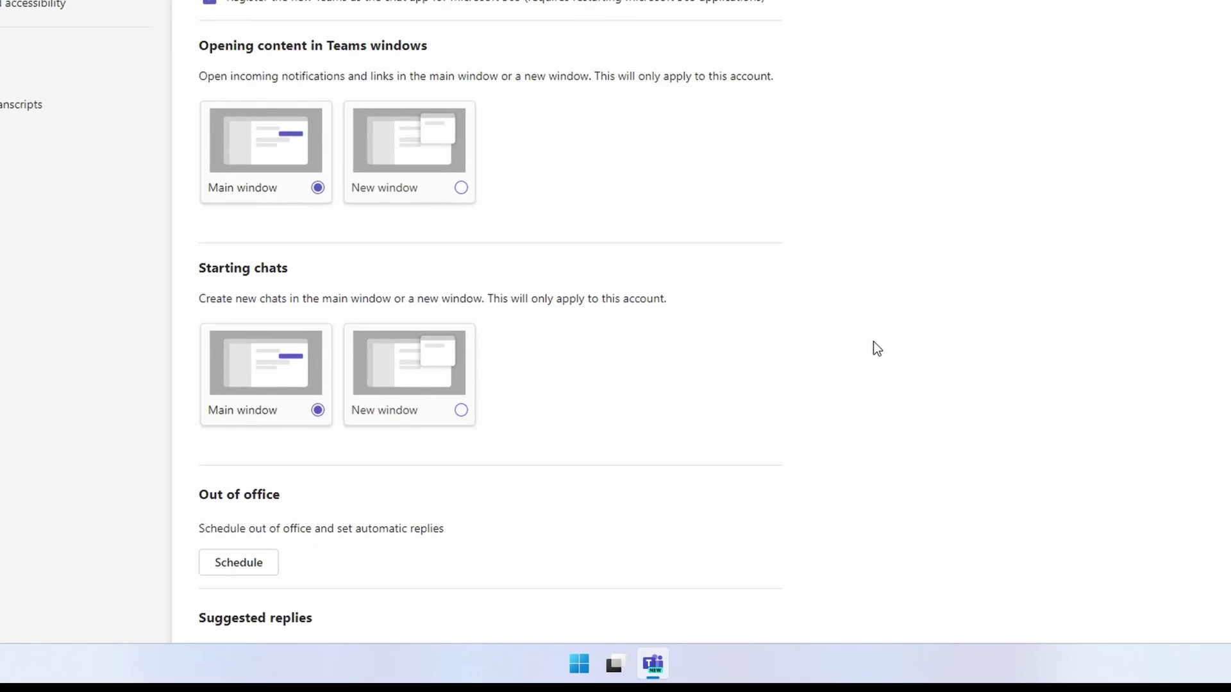
pyautogui.click(220, 571)
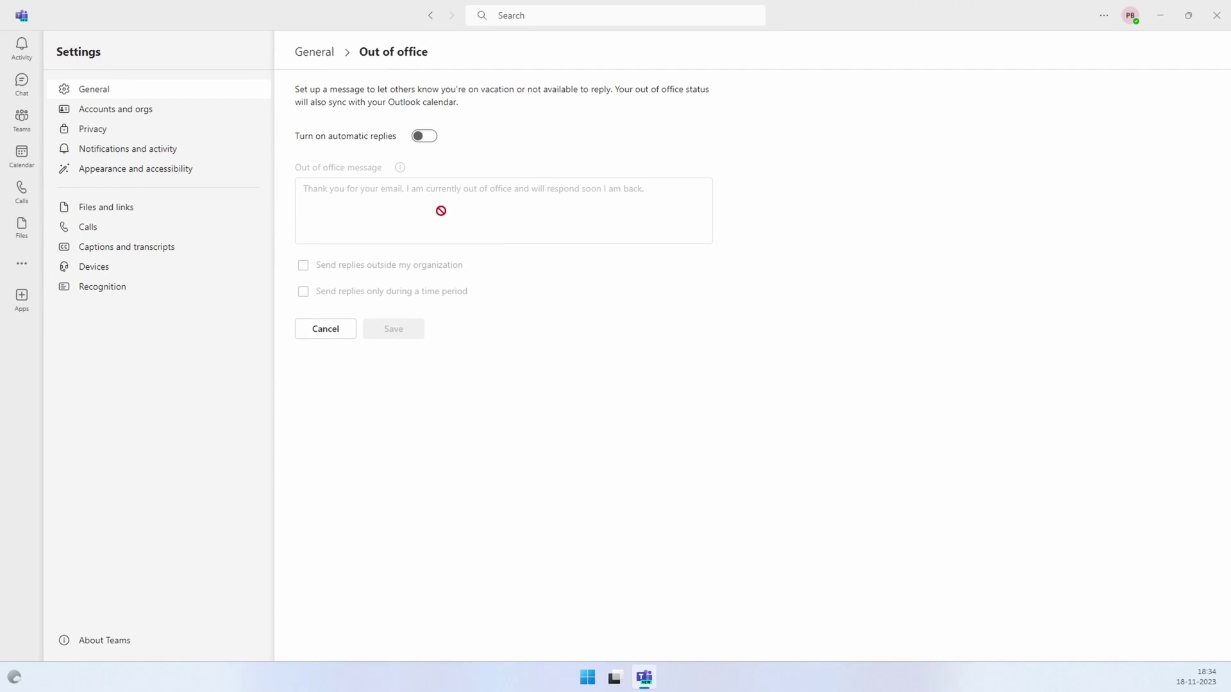
# Turn on automatic replies and also send the same message to all external senders.
pyautogui.click(430, 136)
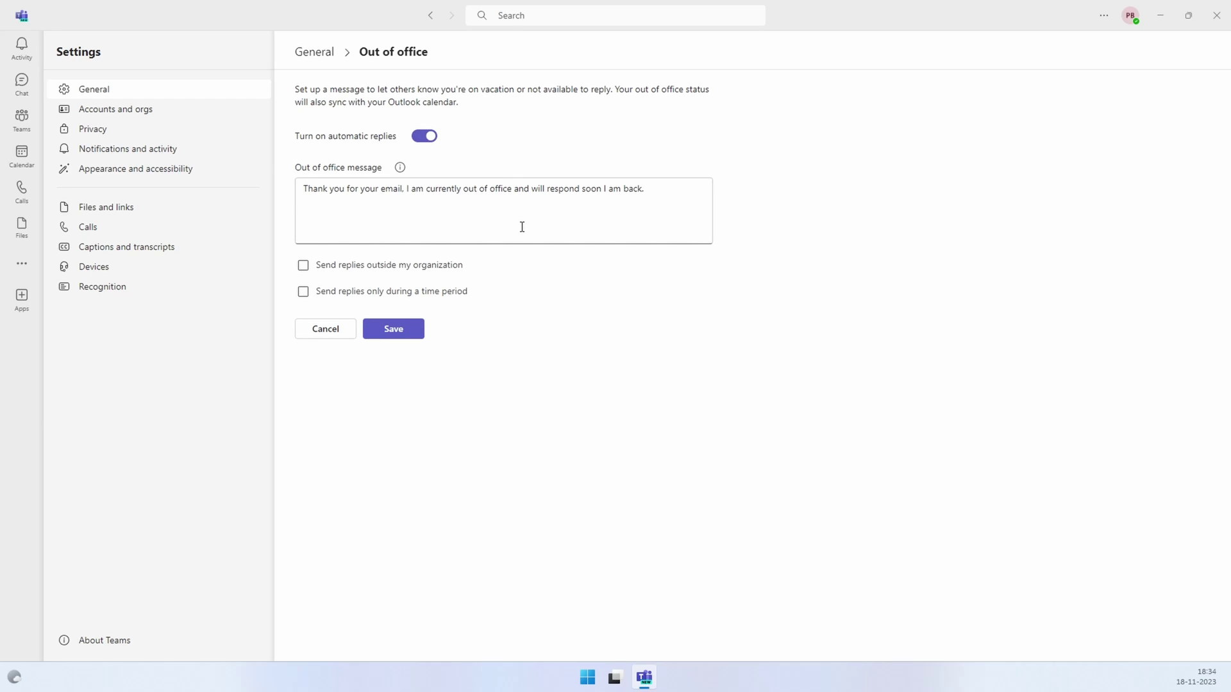
pyautogui.click(647, 186)
pyautogui.click(304, 265)
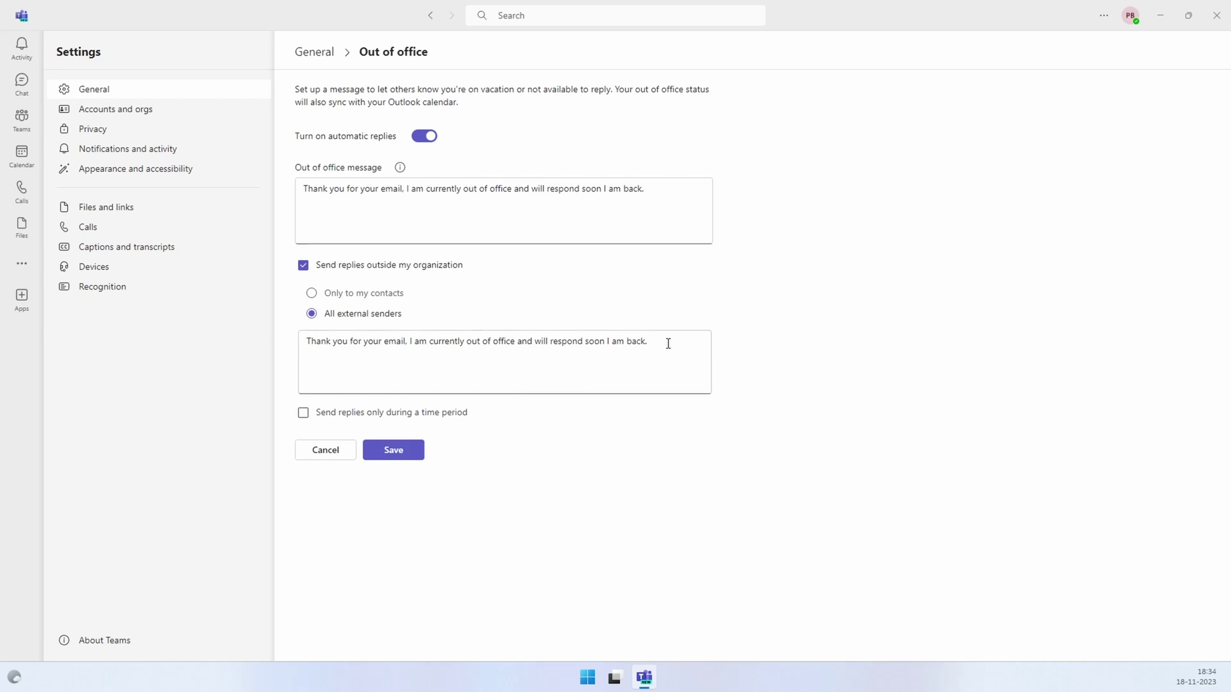
pyautogui.moveTo(668, 344); pyautogui.dragTo(279, 348)
pyautogui.click(622, 358)
# Limit automatic replies to a time period from November 22 to November 24, 2023.
pyautogui.click(304, 413)
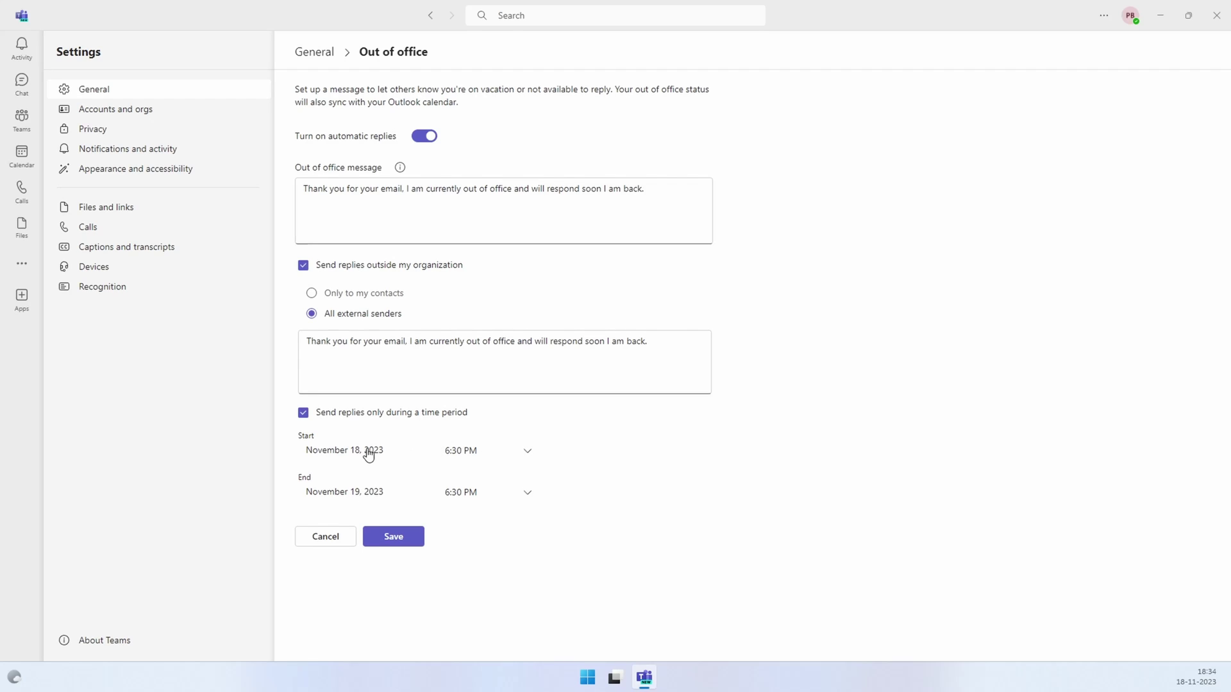
pyautogui.click(375, 494)
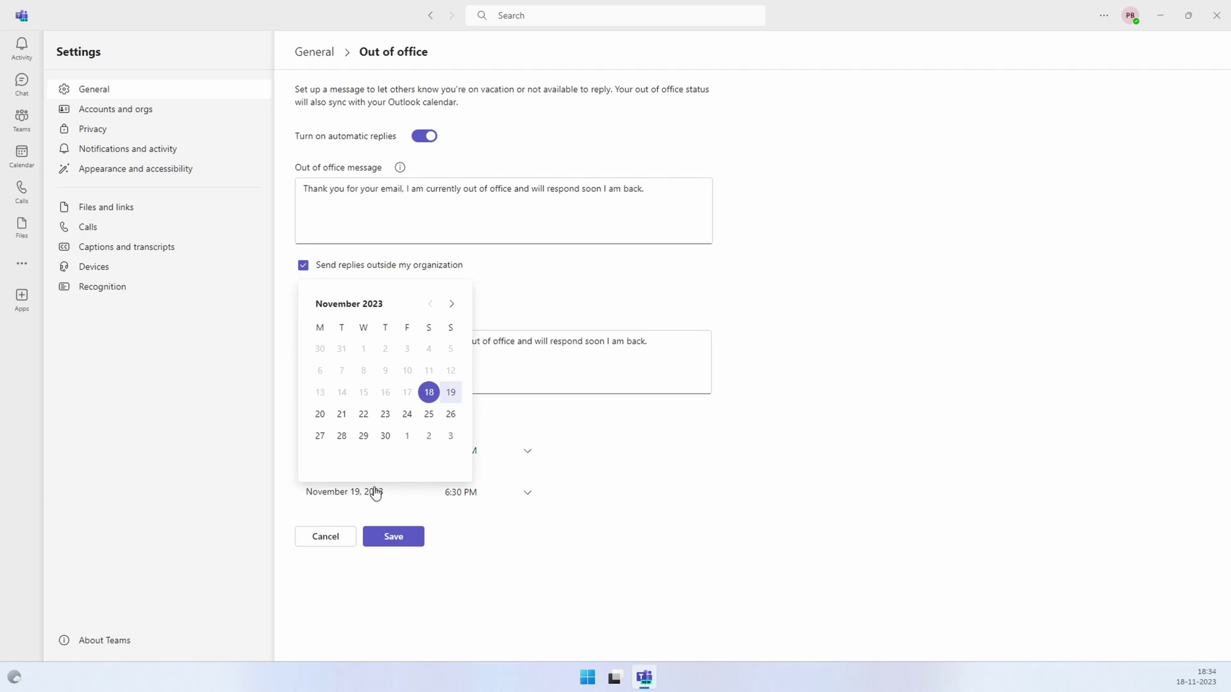
pyautogui.click(406, 415)
pyautogui.click(374, 453)
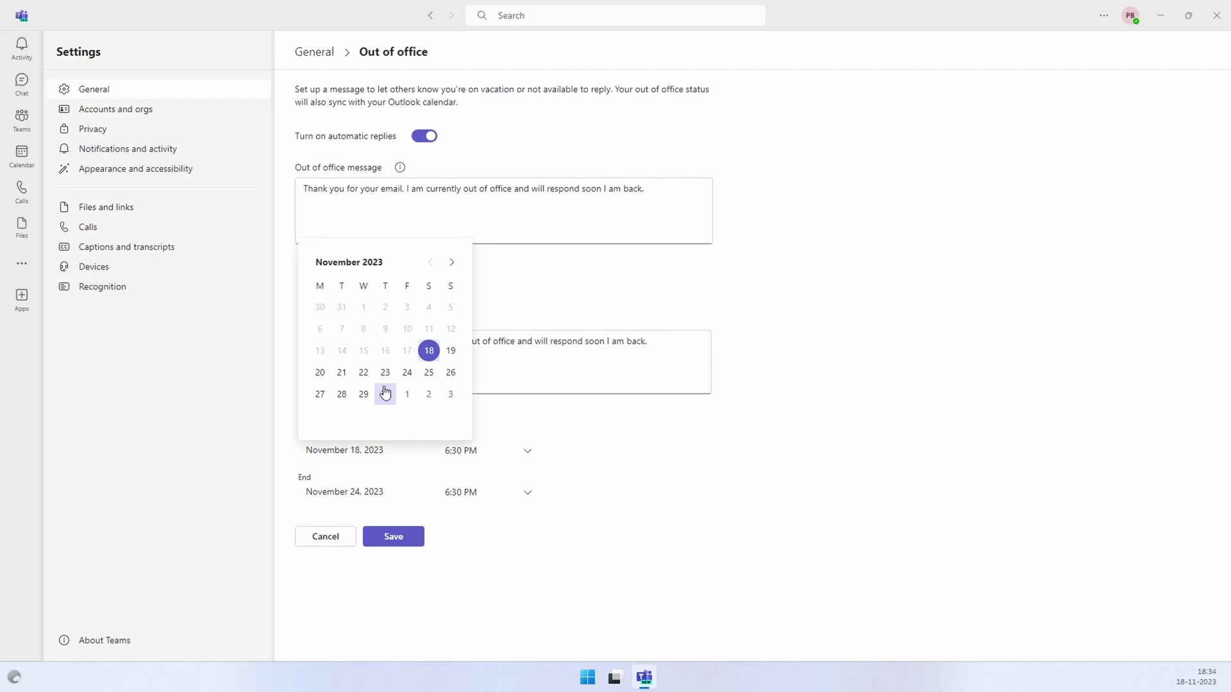
pyautogui.click(362, 373)
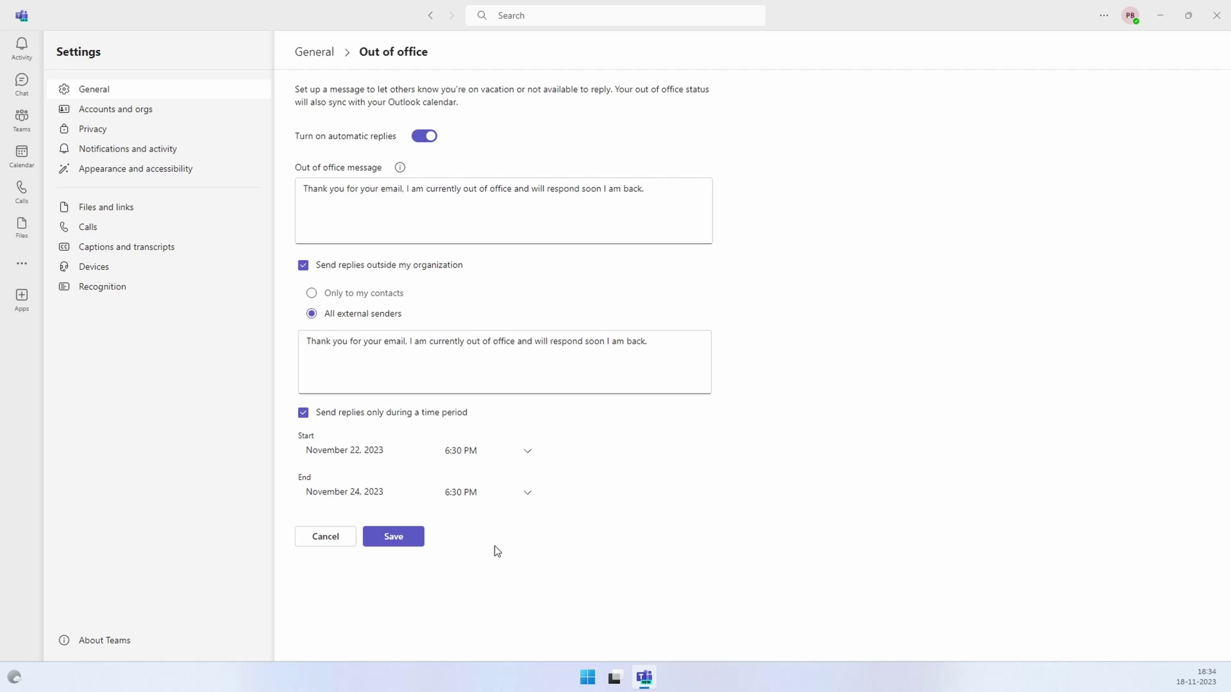
# Save the schedule, then reopen it, remove the time-period restriction and save again.
pyautogui.click(393, 536)
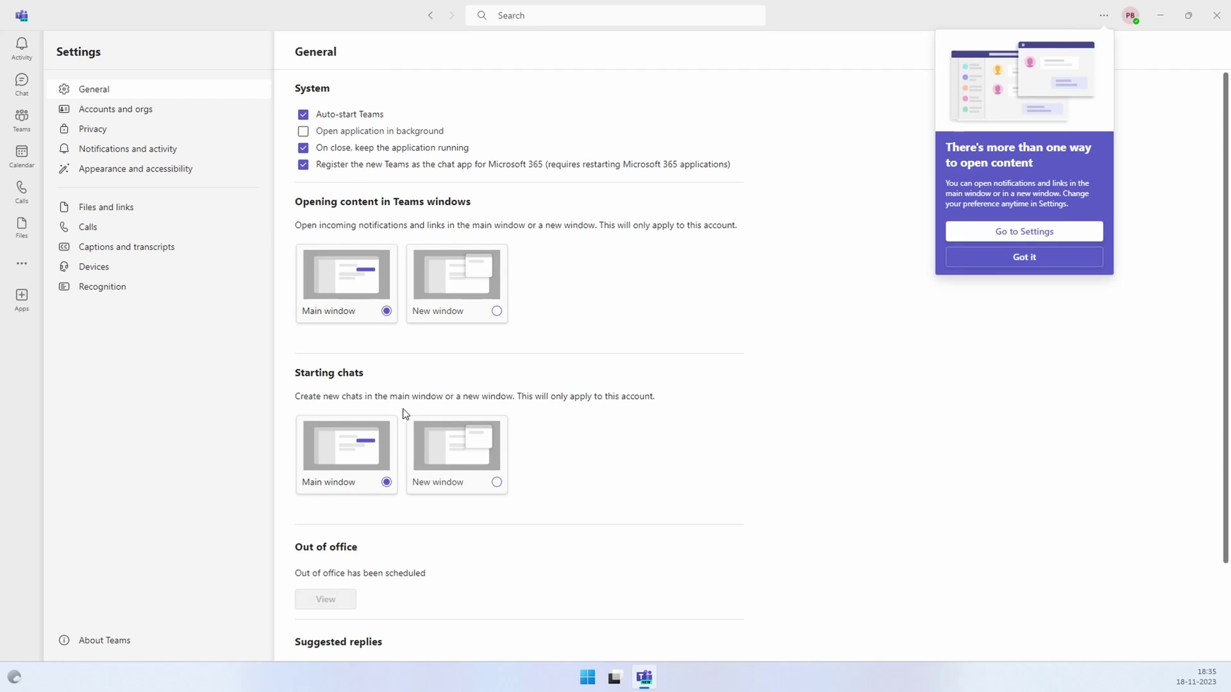
pyautogui.scroll(-2, 384, 438)
pyautogui.click(307, 489)
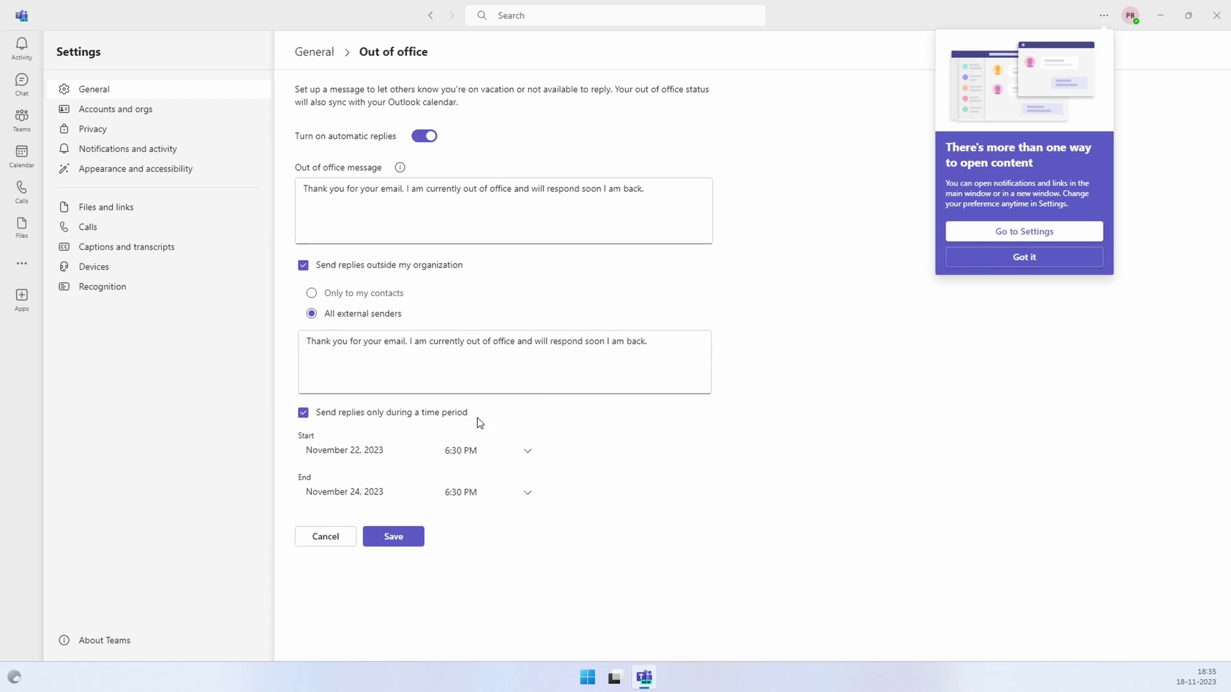
pyautogui.click(371, 450)
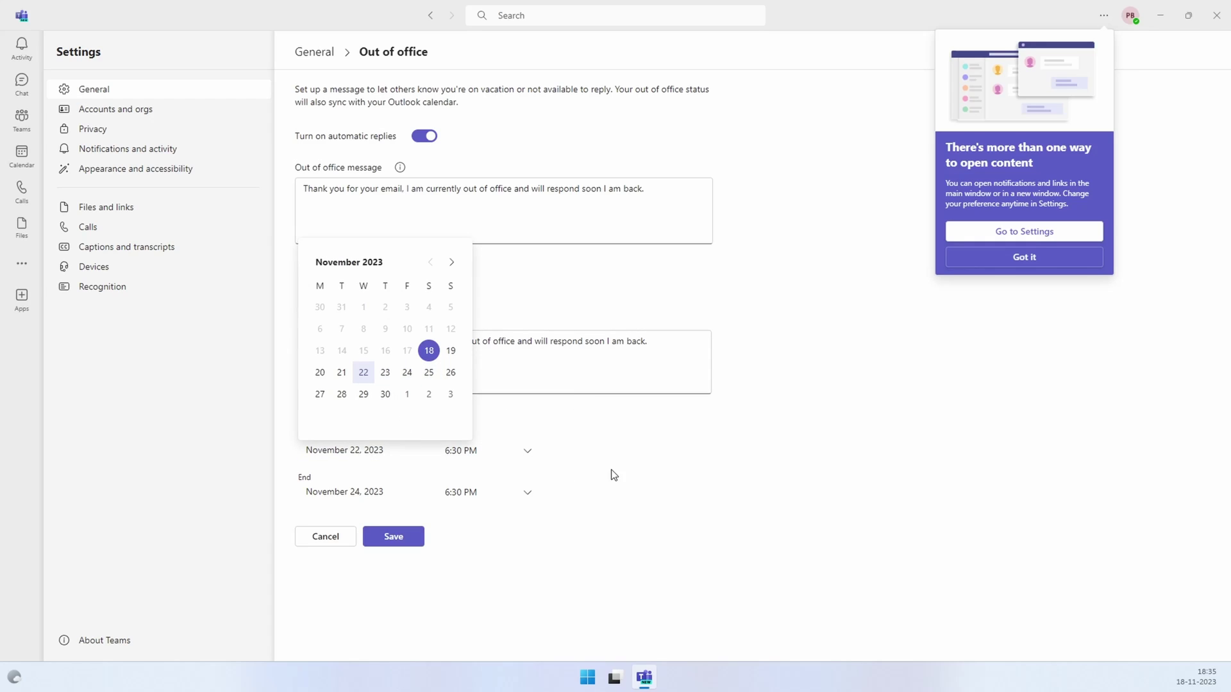
pyautogui.click(423, 452)
pyautogui.click(299, 411)
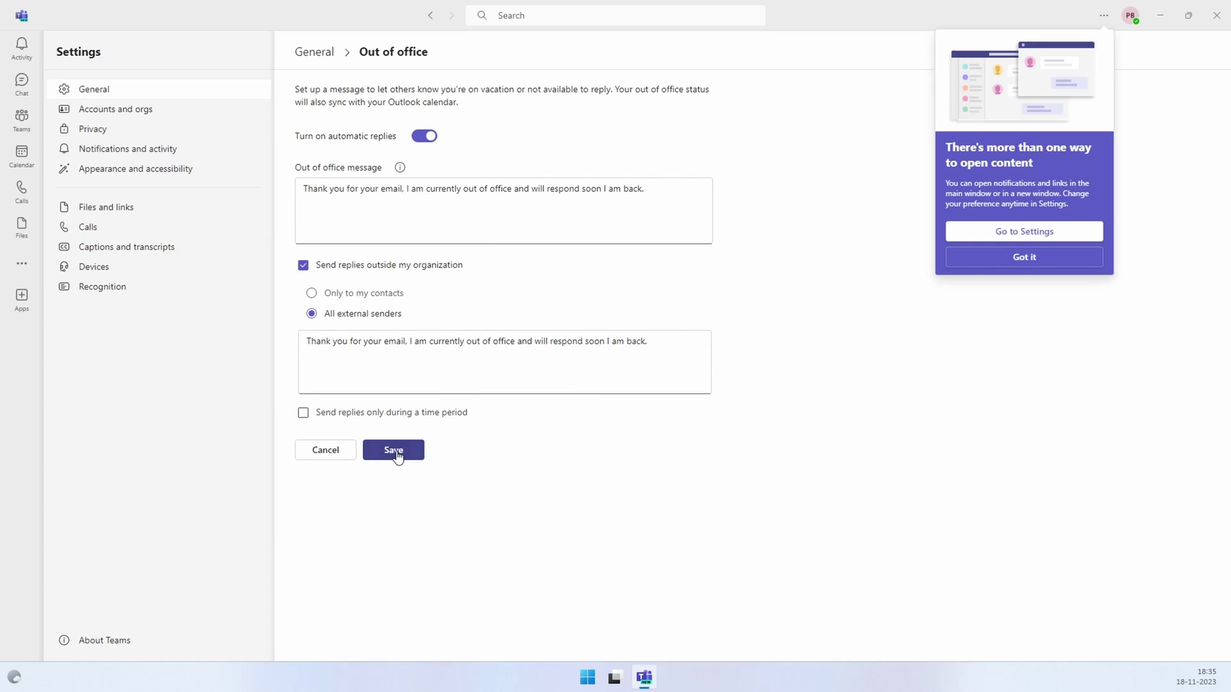
pyautogui.click(397, 452)
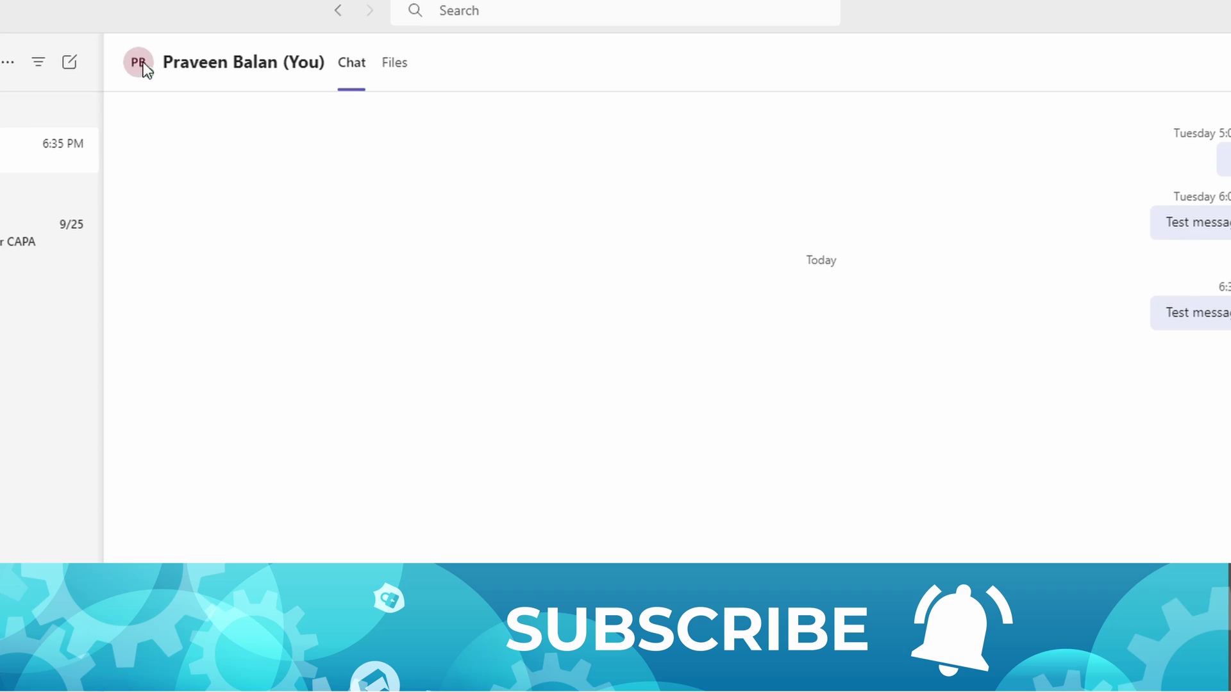
# Open your profile card, then expand and highlight the full out-of-office message.
pyautogui.click(139, 63)
pyautogui.click(373, 294)
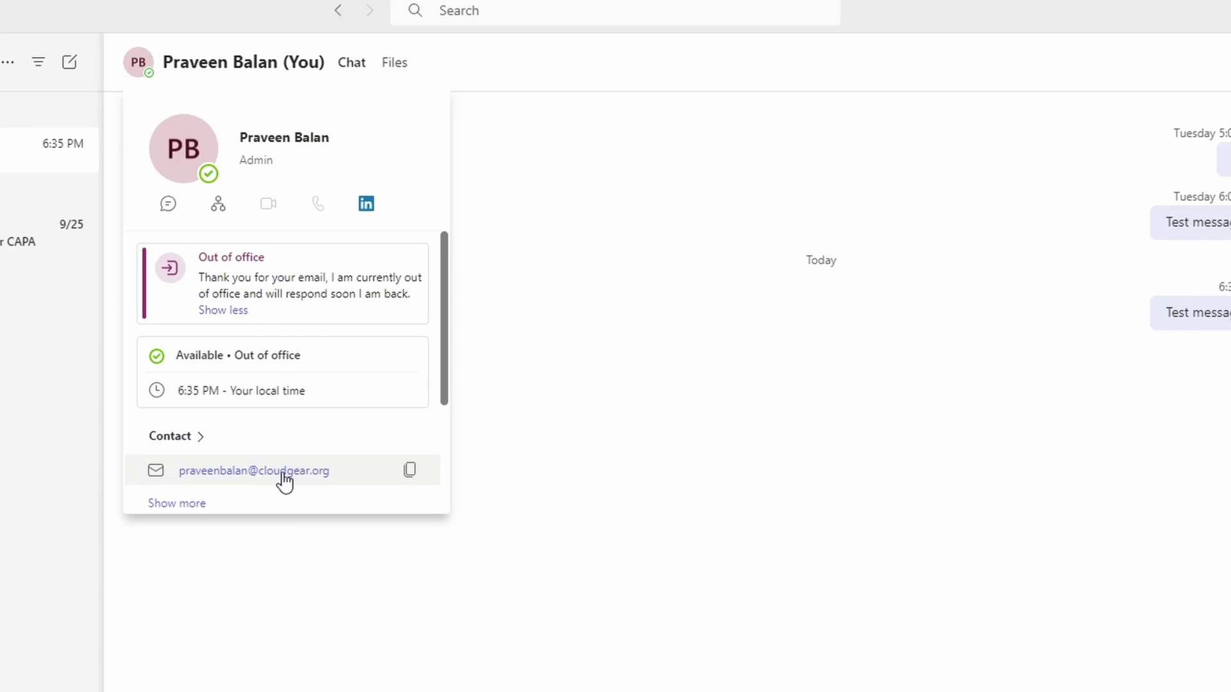
pyautogui.moveTo(213, 278)
pyautogui.mouseDown()
pyautogui.moveTo(397, 279)
pyautogui.moveTo(426, 294)
pyautogui.mouseUp()
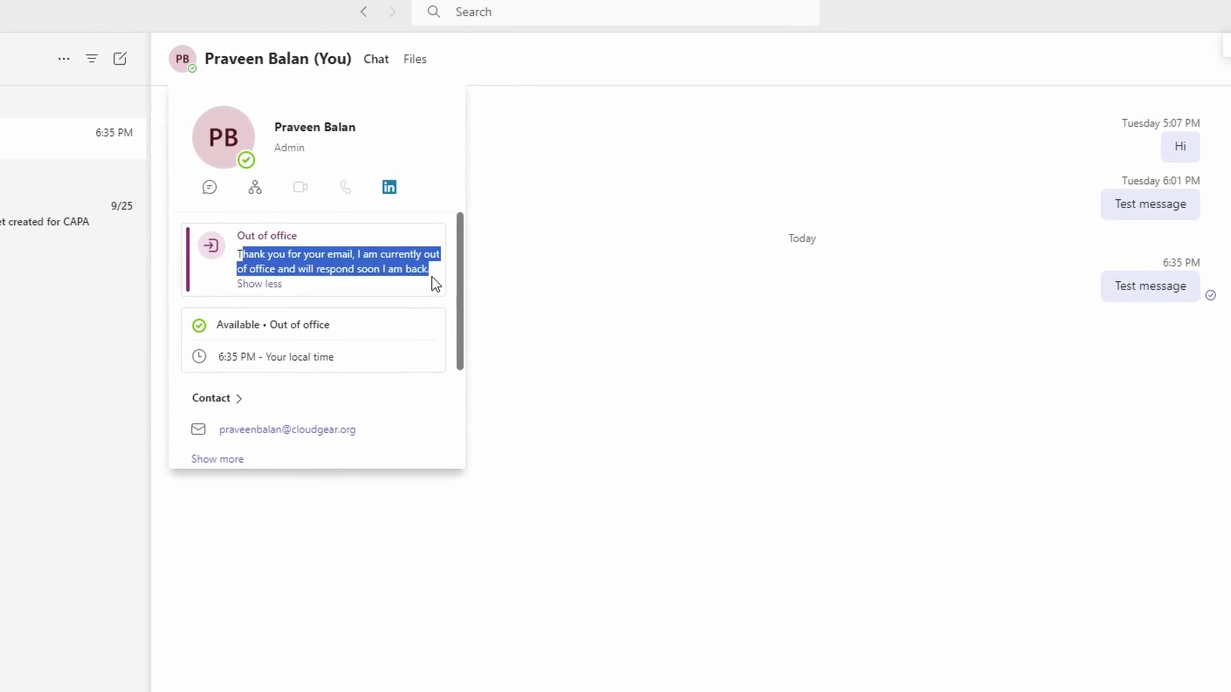
pyautogui.click(684, 448)
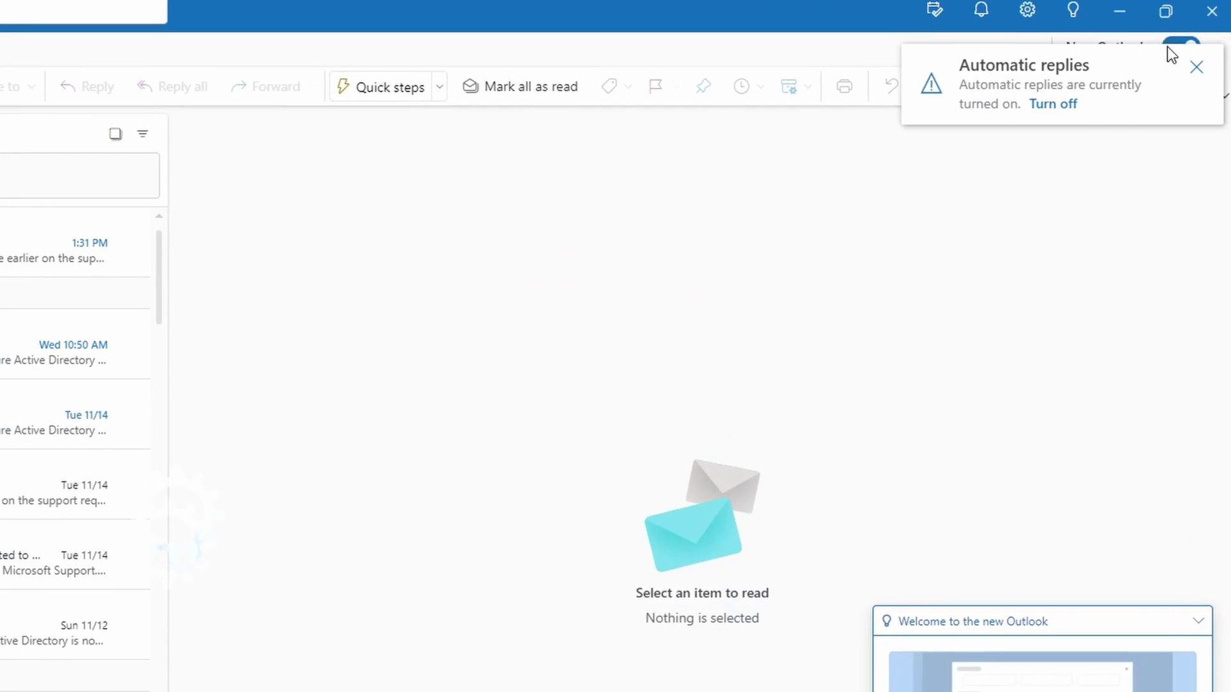
# Resize Outlook's message list pane beside the automatic-replies-on notice.
pyautogui.moveTo(170, 440); pyautogui.dragTo(598, 417)
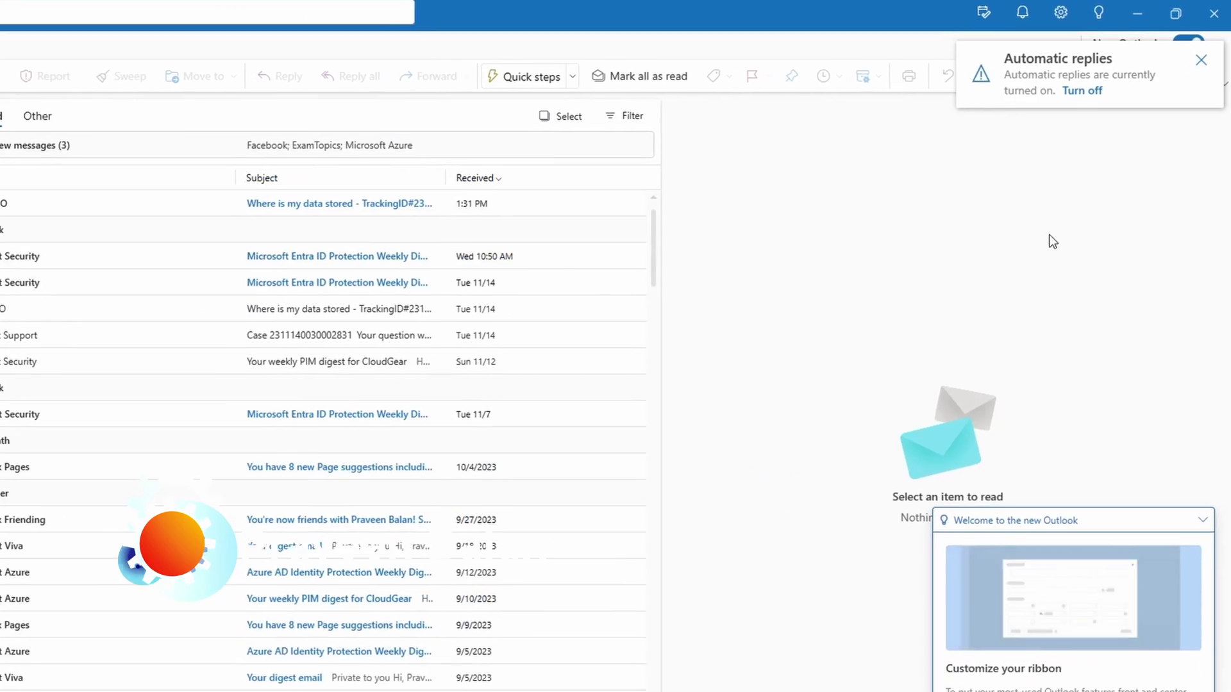